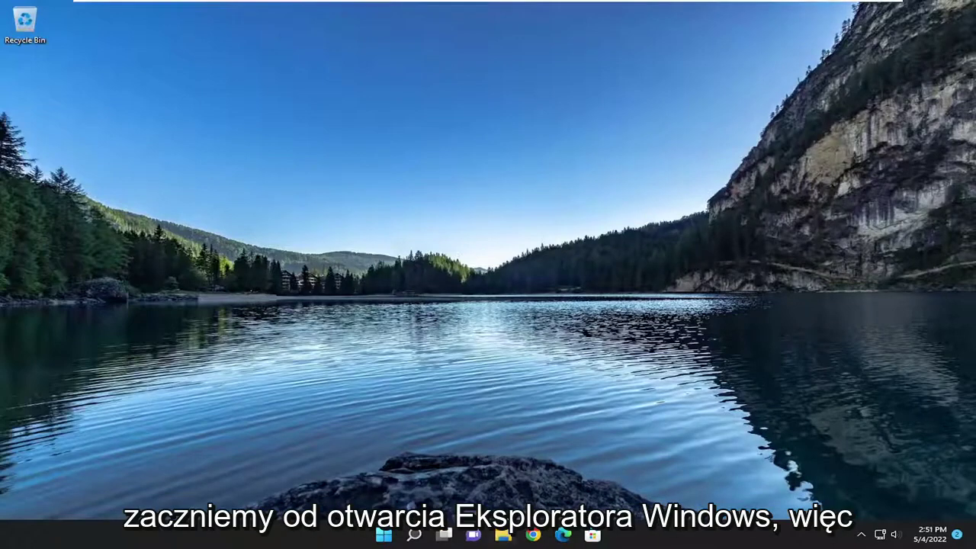
# - Open the Properties of New Volume (E:) from This PC in File Explorer
pyautogui.click(504, 537)
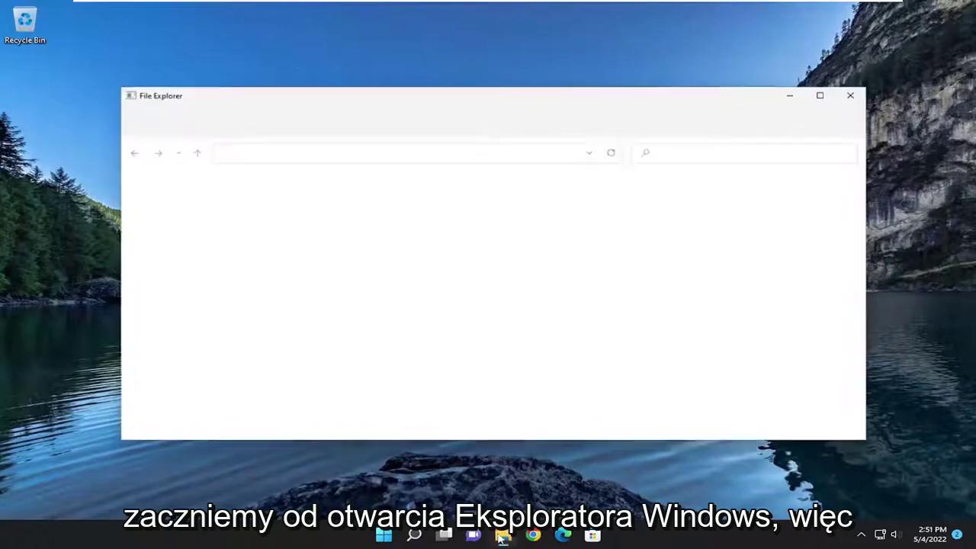
pyautogui.moveTo(503, 538)
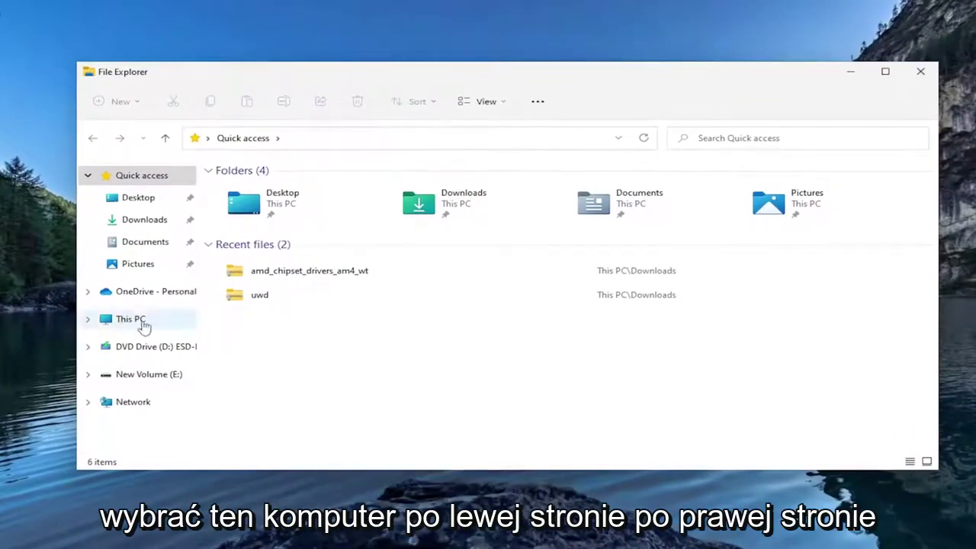
pyautogui.click(140, 322)
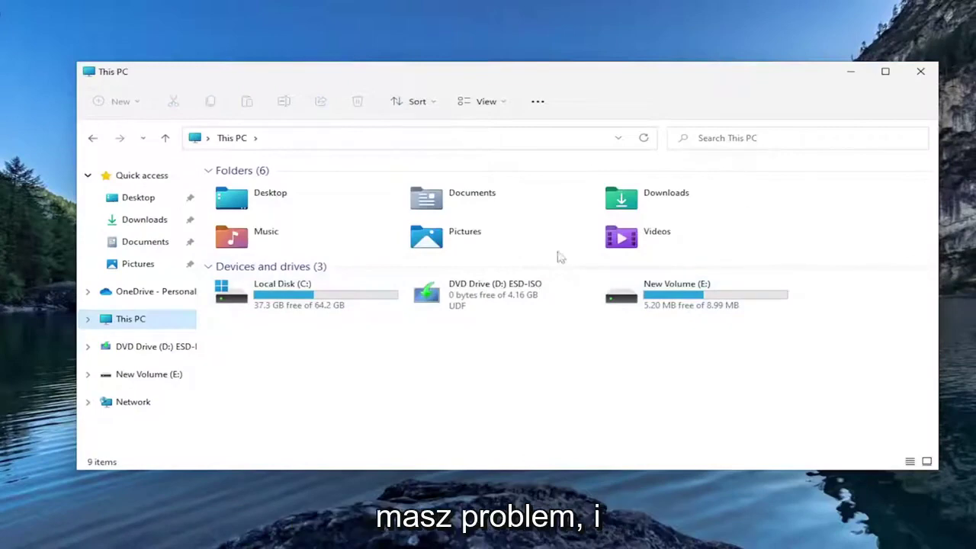
pyautogui.click(656, 304)
pyautogui.rightClick(656, 304)
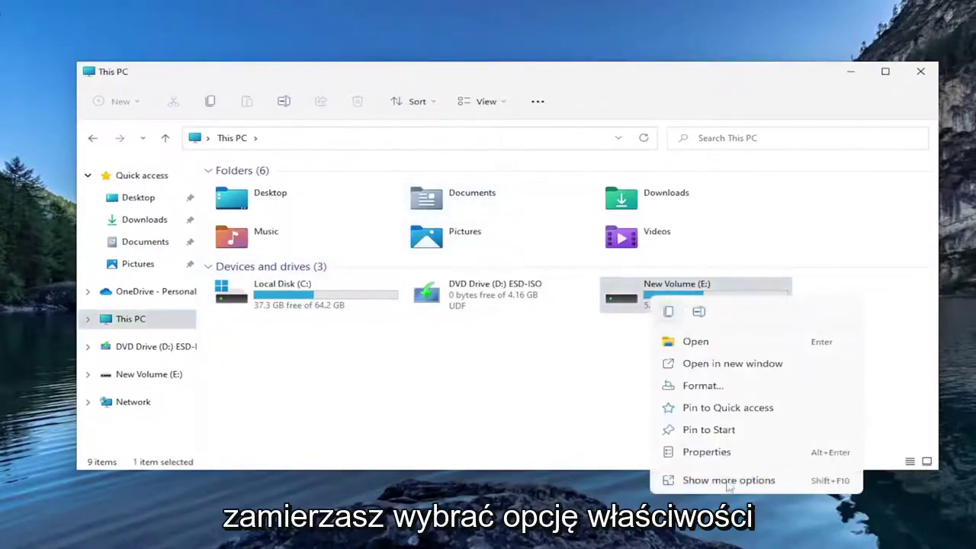
pyautogui.click(697, 450)
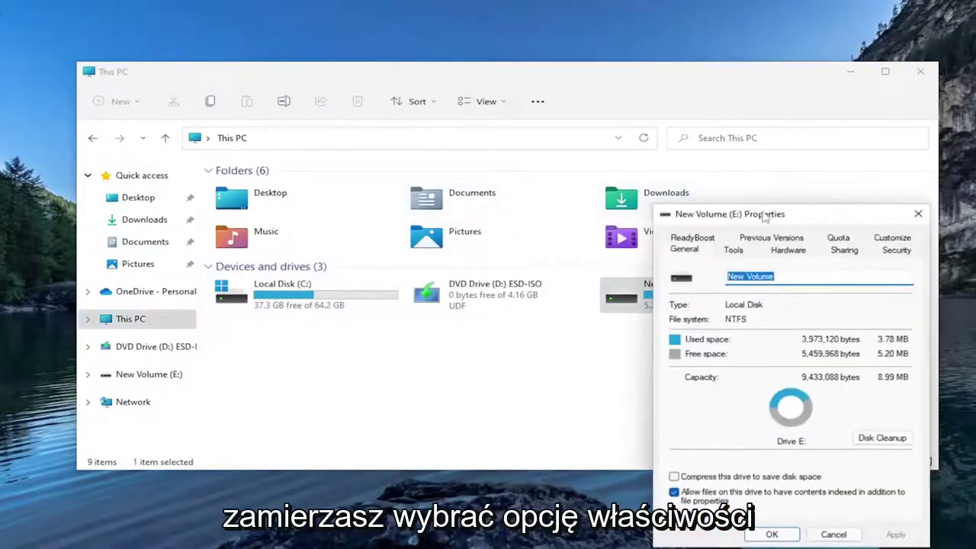
pyautogui.moveTo(752, 214); pyautogui.dragTo(450, 135)
# - Scan New Volume (E:) for file system errors, confirm none were found, and close Properties
pyautogui.click(435, 138)
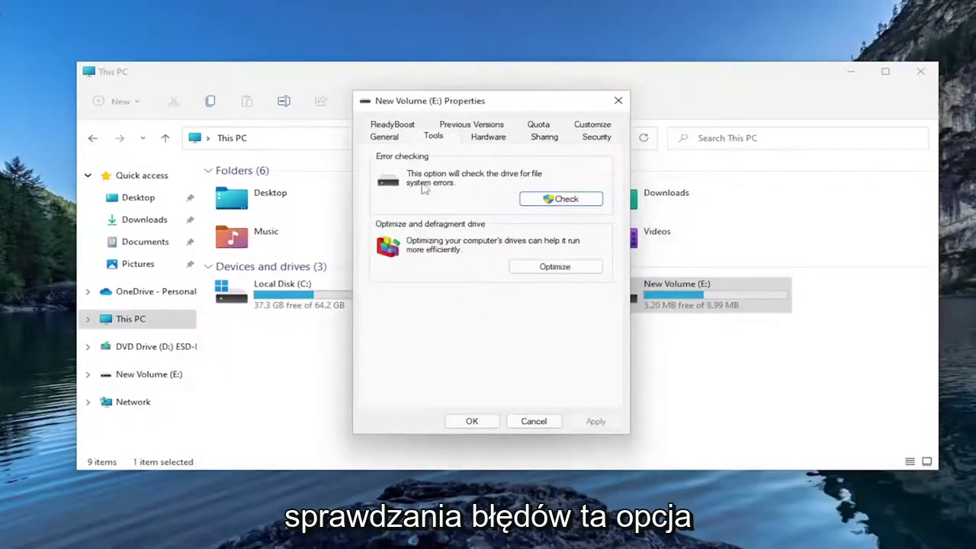
pyautogui.click(564, 199)
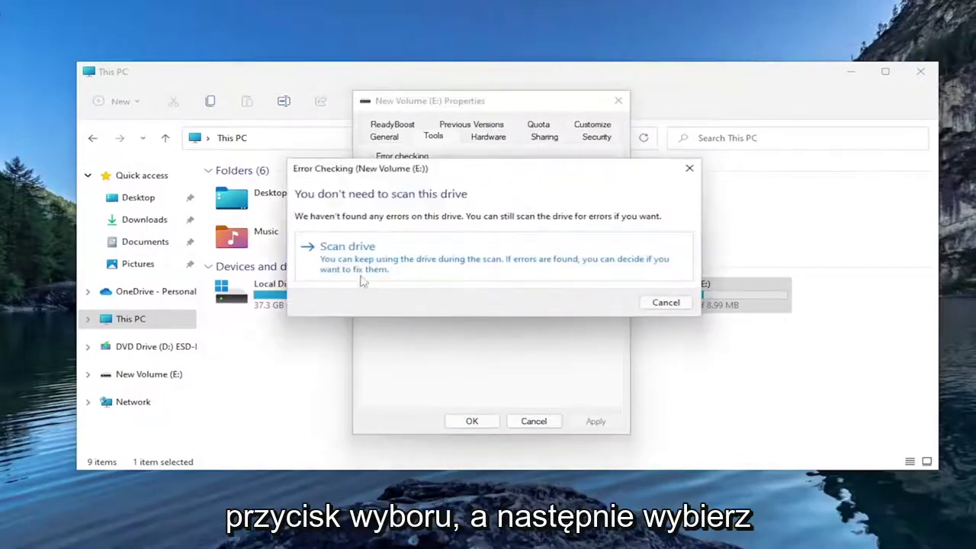
pyautogui.click(370, 266)
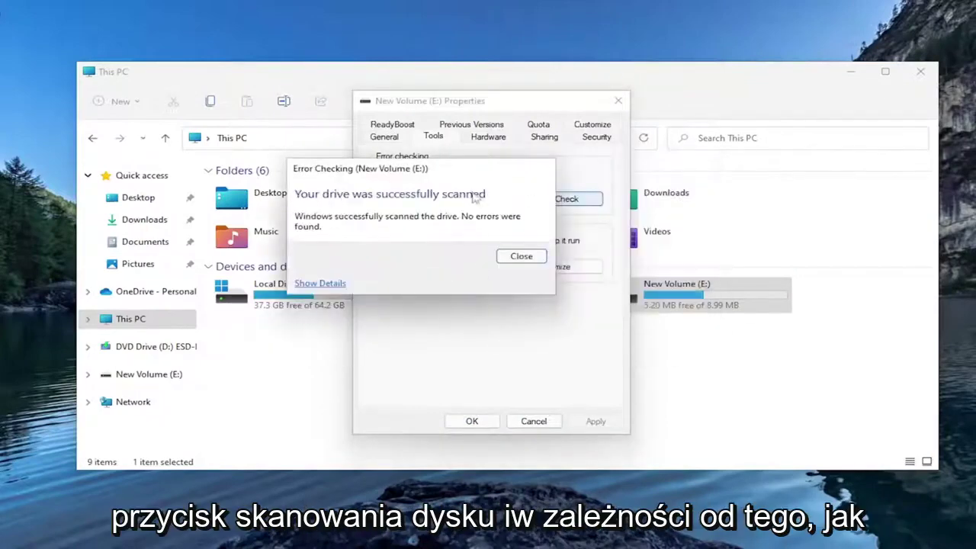
pyautogui.moveTo(428, 169); pyautogui.dragTo(503, 186)
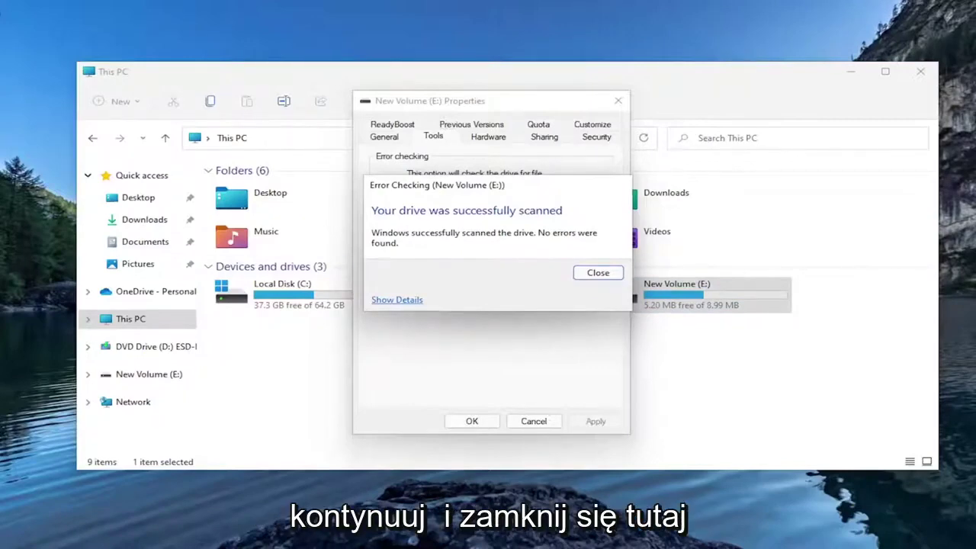
pyautogui.click(598, 272)
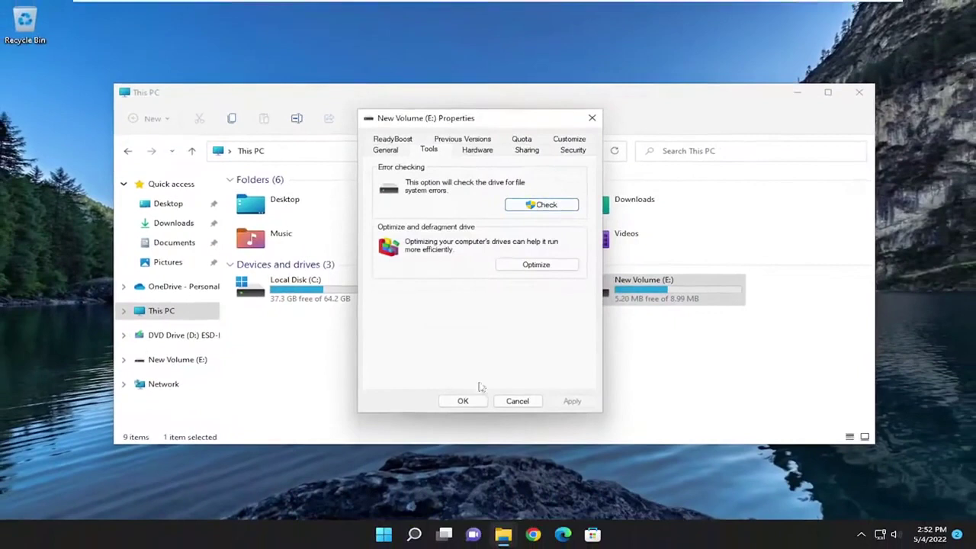
pyautogui.click(455, 402)
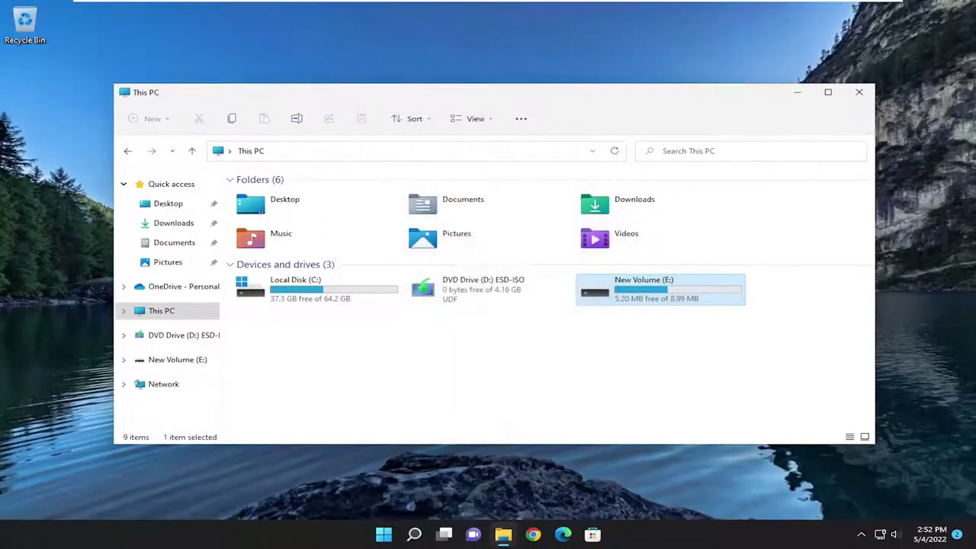
# - Search Windows for 'disk management' and open Create and format hard disk partitions
pyautogui.click(798, 93)
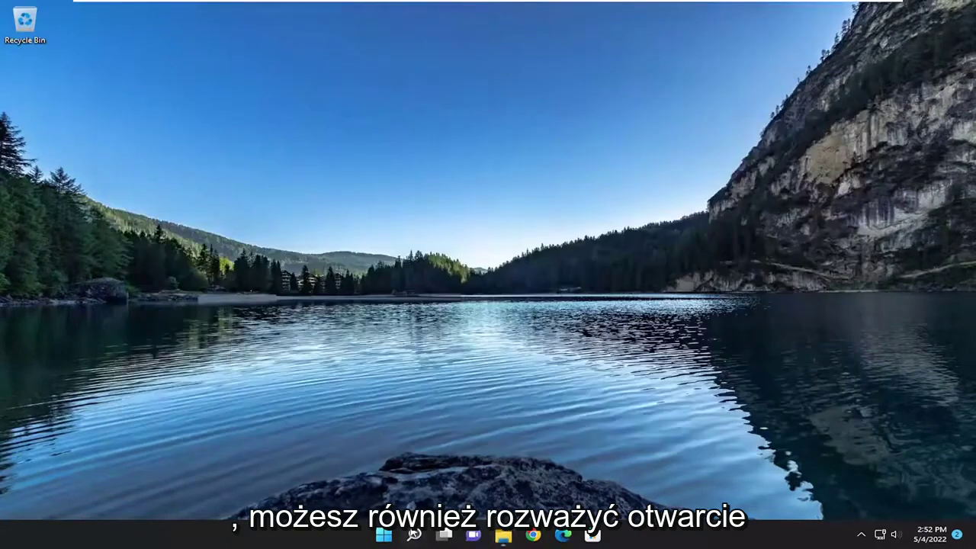
pyautogui.click(414, 535)
pyautogui.write('disk')
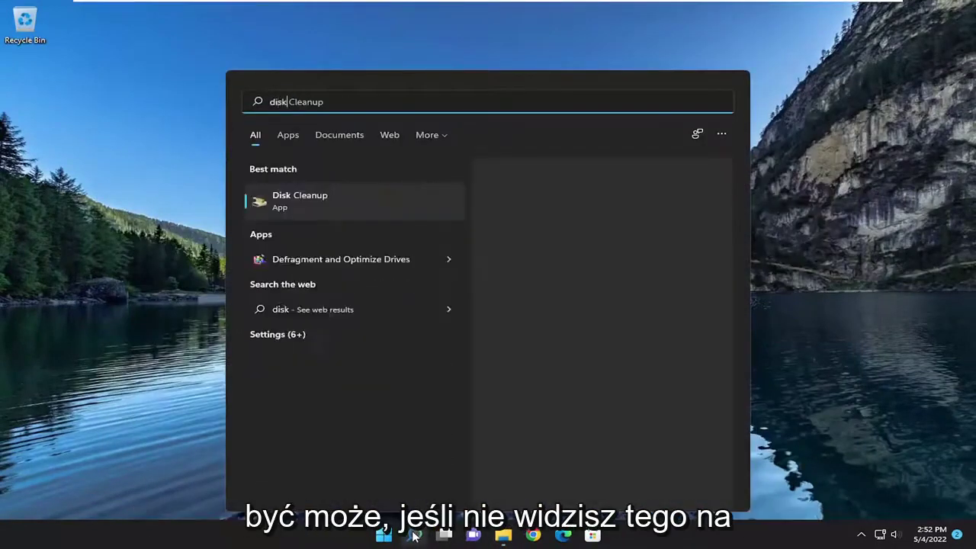
pyautogui.write(' management')
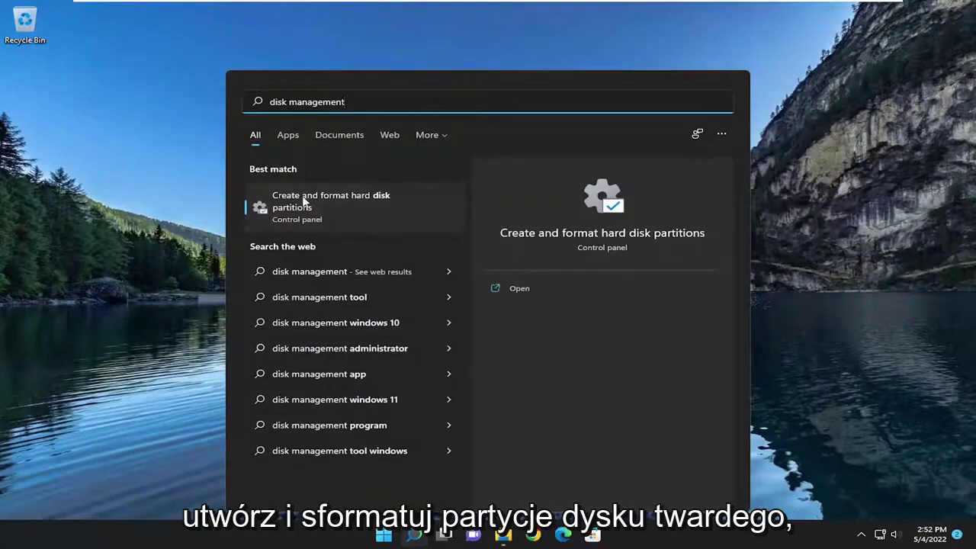
pyautogui.click(354, 200)
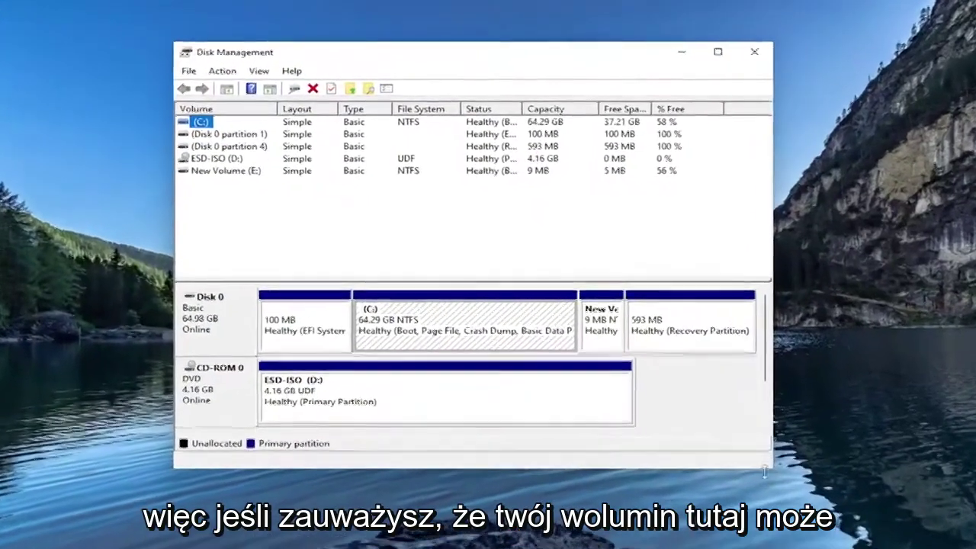
# - Shrink the (C:) partition to free a 10 MB unallocated block on Disk 0
pyautogui.moveTo(764, 473); pyautogui.dragTo(860, 479)
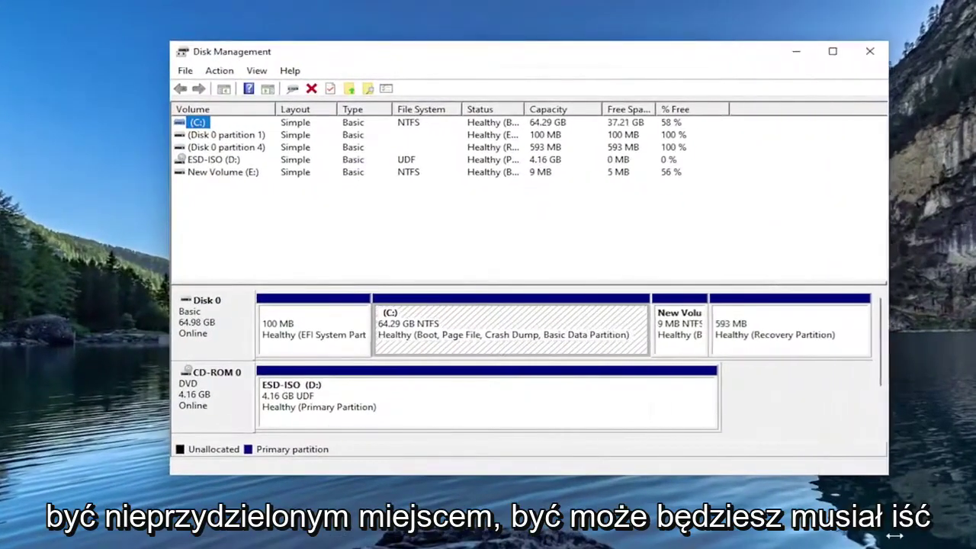
pyautogui.click(580, 324)
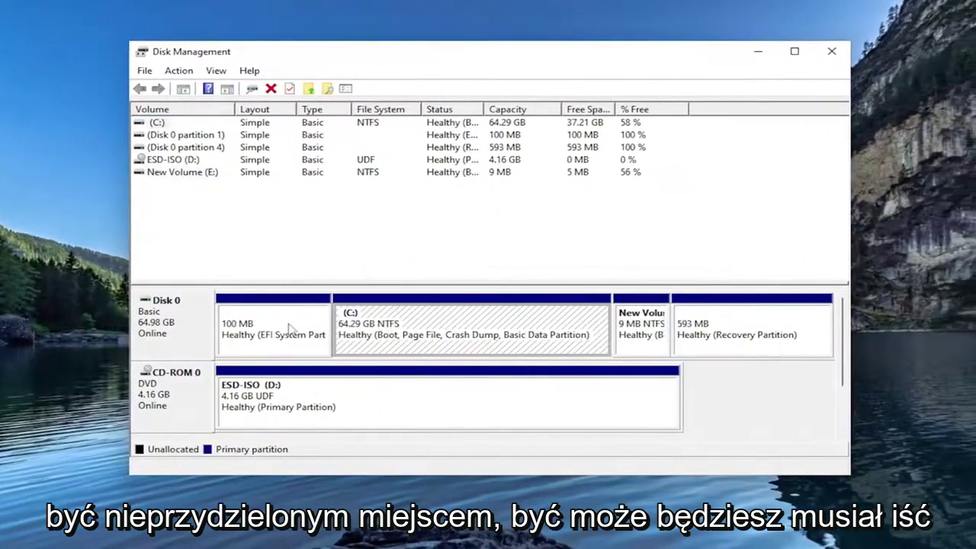
pyautogui.rightClick(527, 326)
pyautogui.click(570, 441)
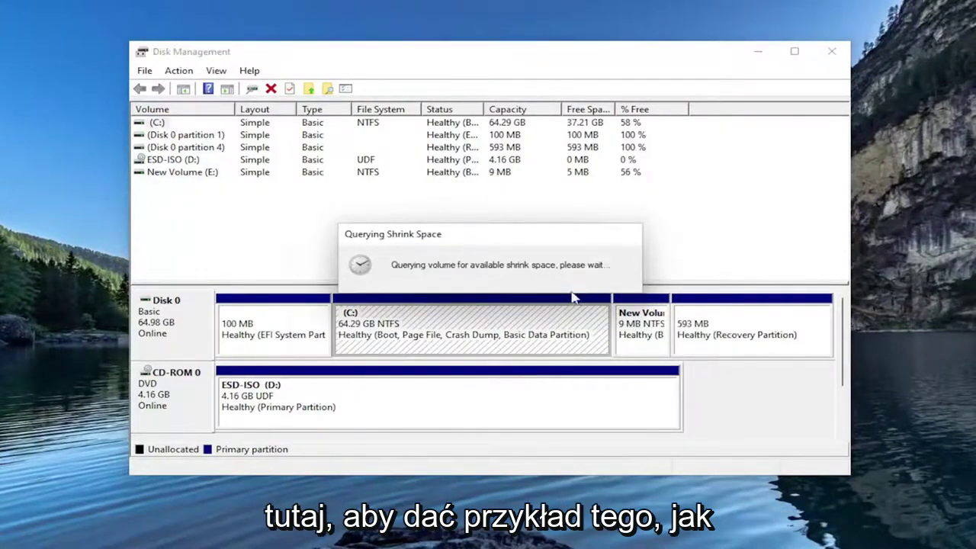
pyautogui.write('1')
pyautogui.press('Return')
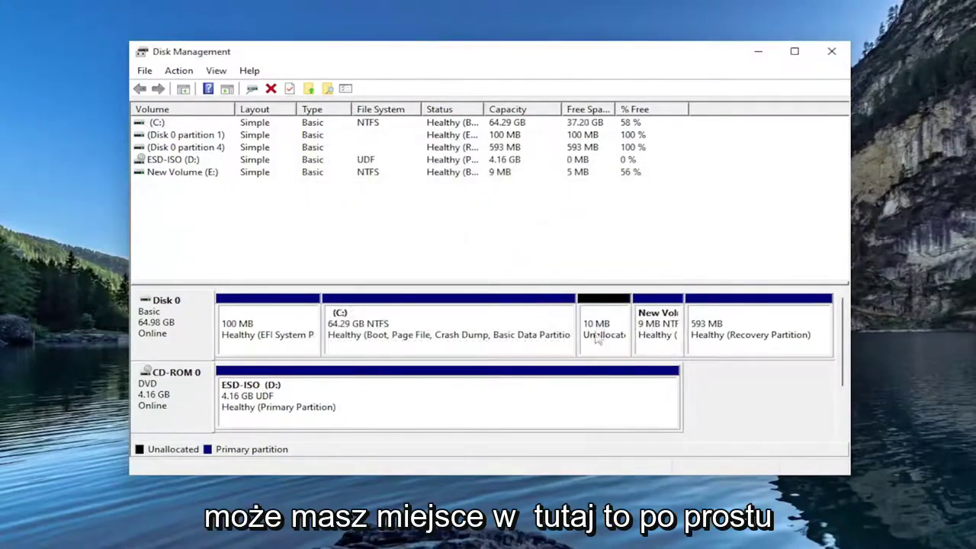
pyautogui.click(615, 342)
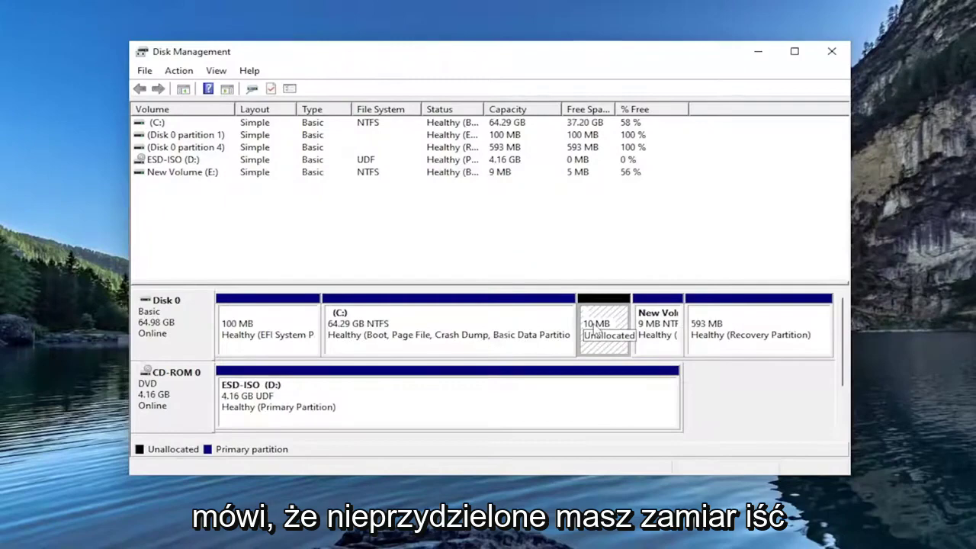
# - Start a New Simple Volume on the unallocated space, keeping the full 9 MB and drive letter F
pyautogui.rightClick(600, 333)
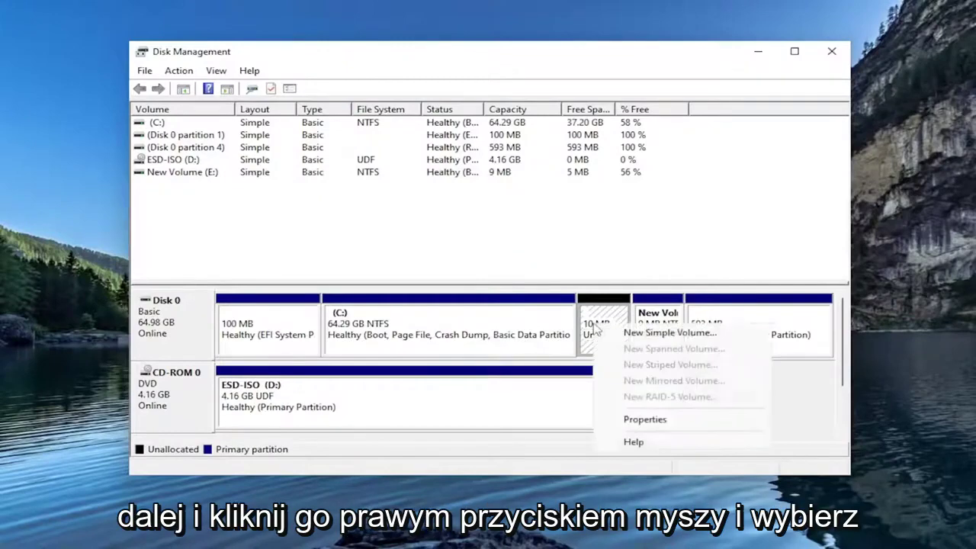
pyautogui.click(633, 341)
pyautogui.click(450, 392)
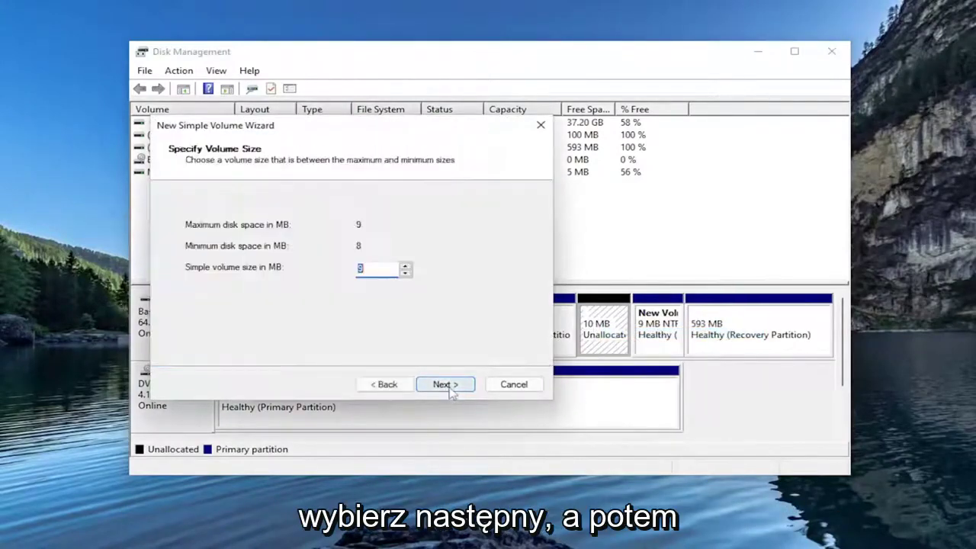
pyautogui.click(462, 384)
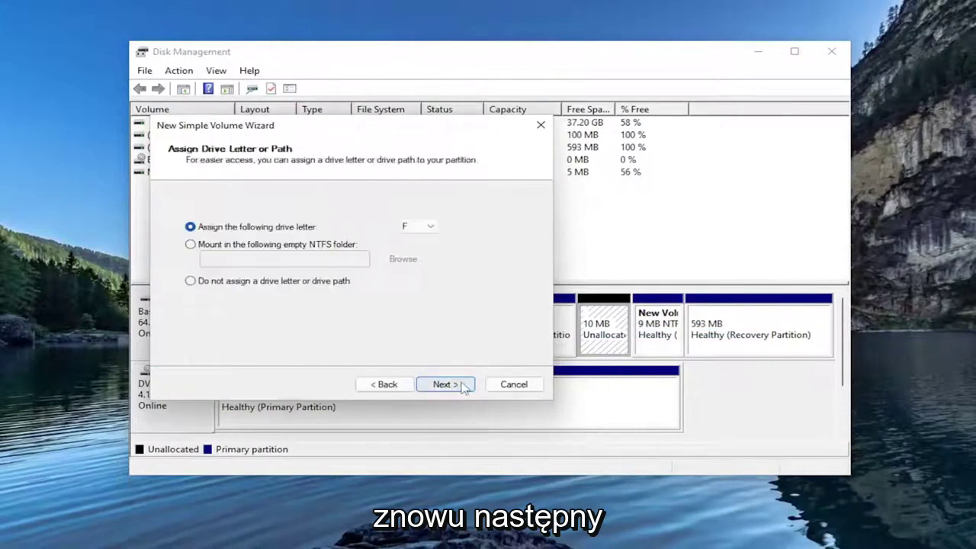
pyautogui.click(418, 225)
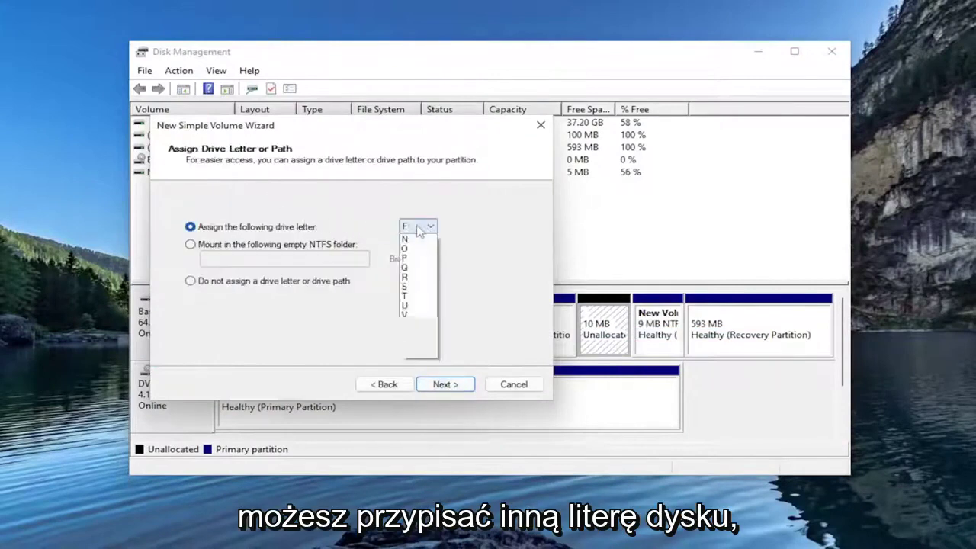
pyautogui.click(530, 255)
pyautogui.click(449, 388)
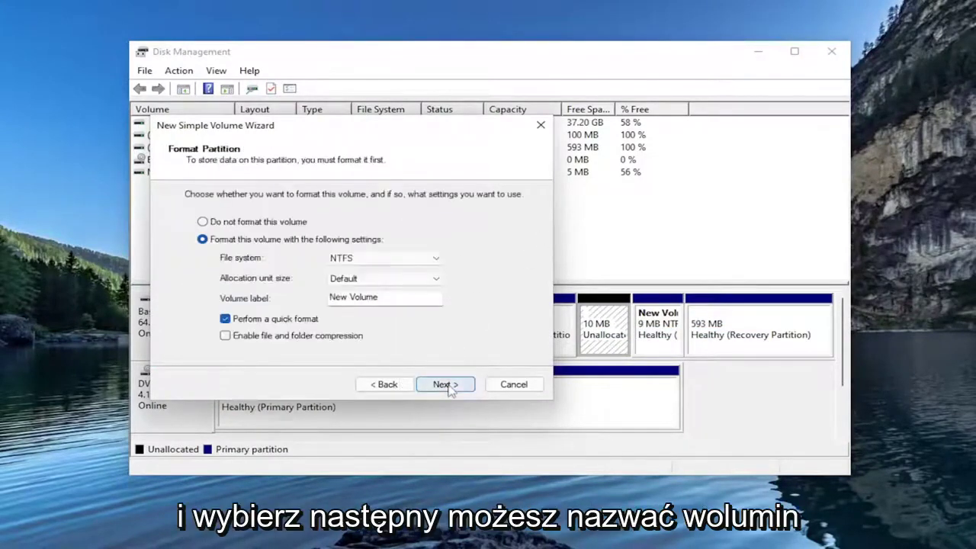
# - Give the NTFS volume a new label, finish creating it, and close Disk Management
pyautogui.moveTo(378, 298); pyautogui.dragTo(319, 297)
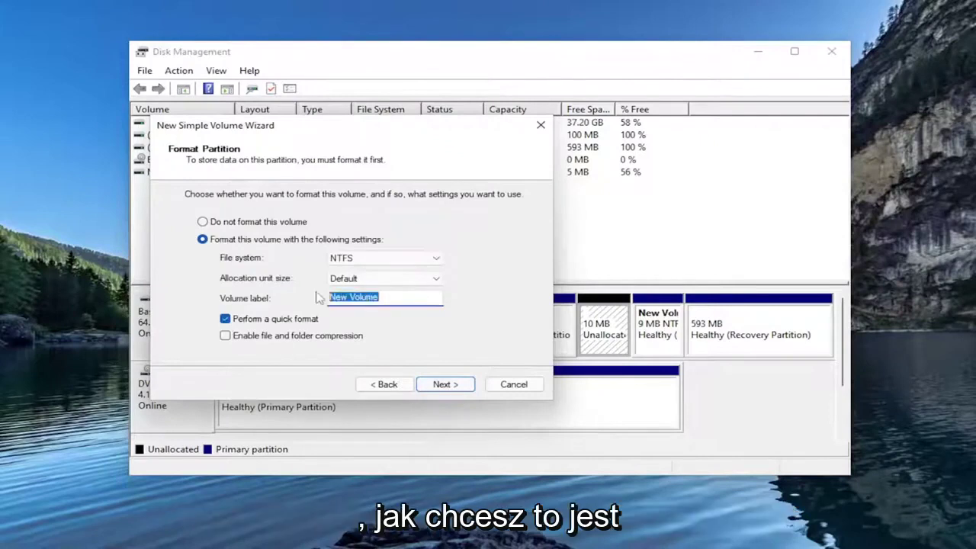
pyautogui.write('R')
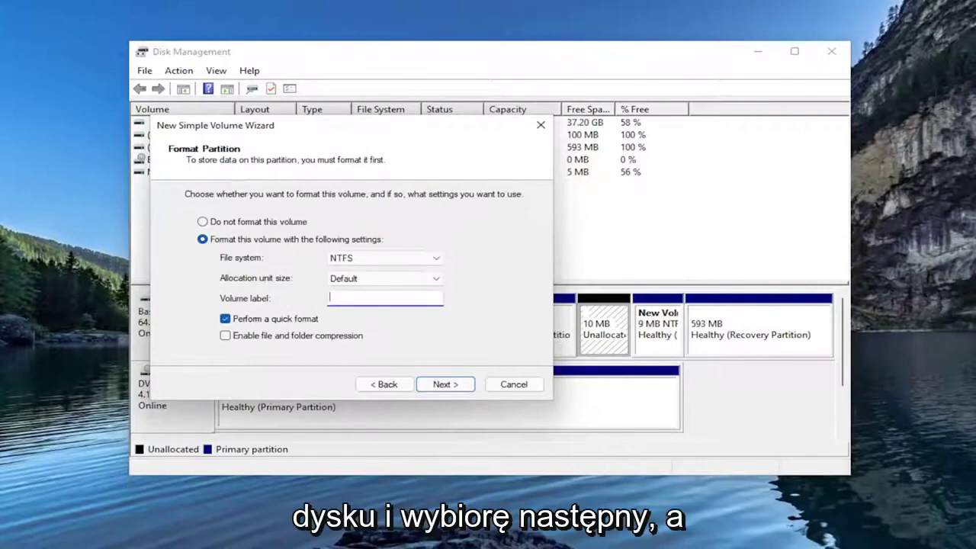
pyautogui.click(444, 384)
pyautogui.click(447, 384)
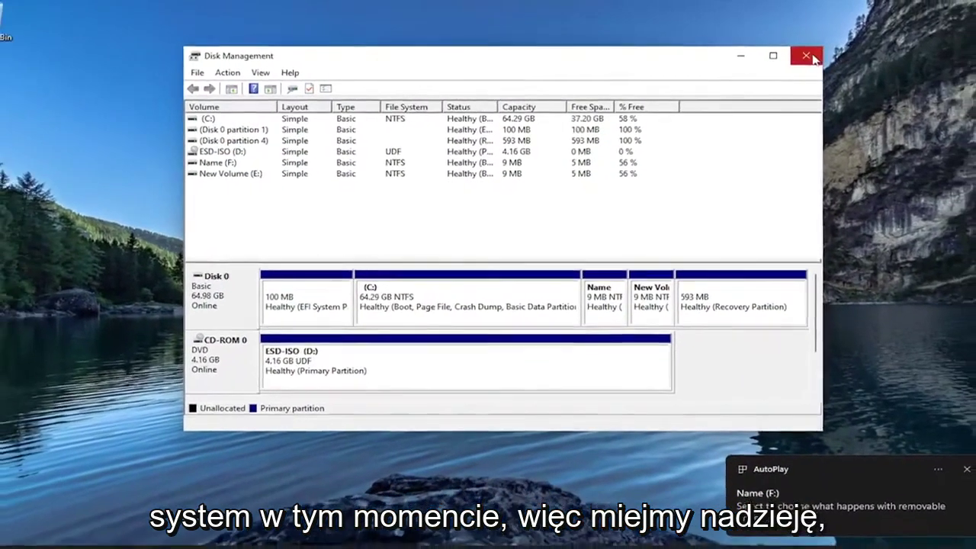
pyautogui.click(832, 51)
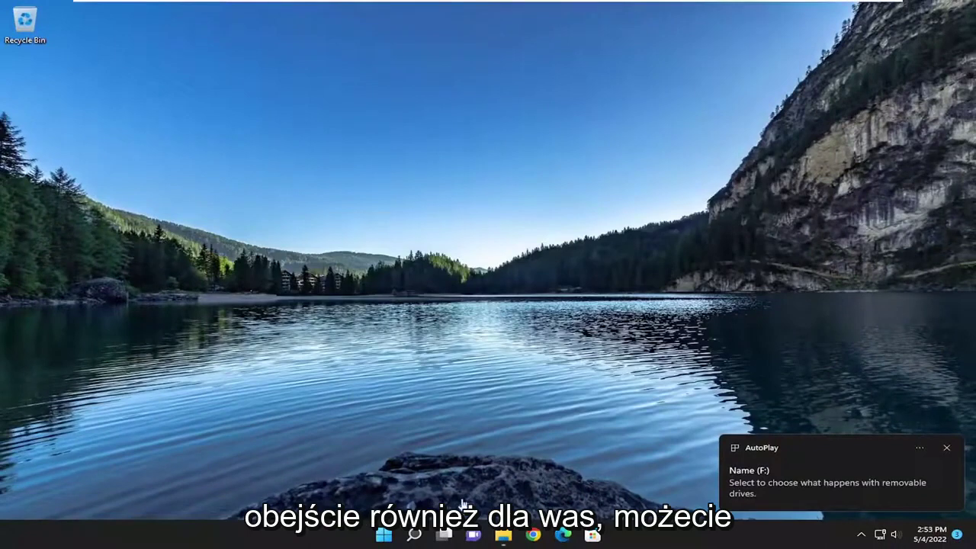
# - Open the Format dialog for New Volume (E:) and keep NTFS as the file system
pyautogui.click(501, 536)
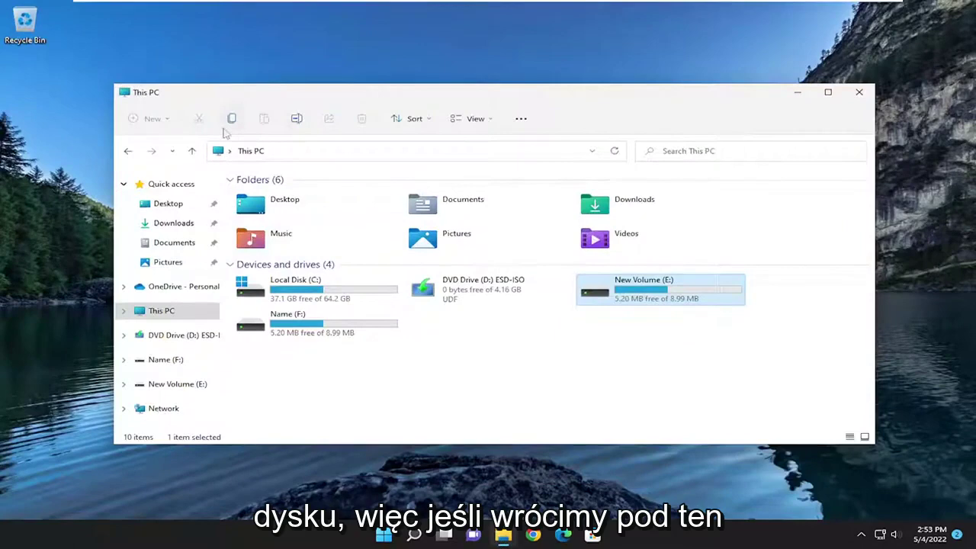
pyautogui.rightClick(633, 294)
pyautogui.click(705, 373)
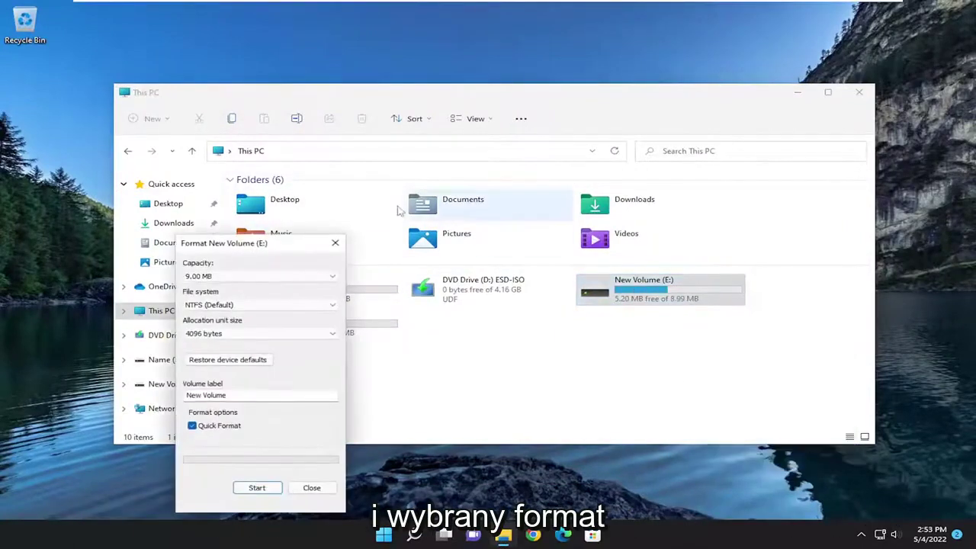
pyautogui.moveTo(257, 242); pyautogui.dragTo(505, 148)
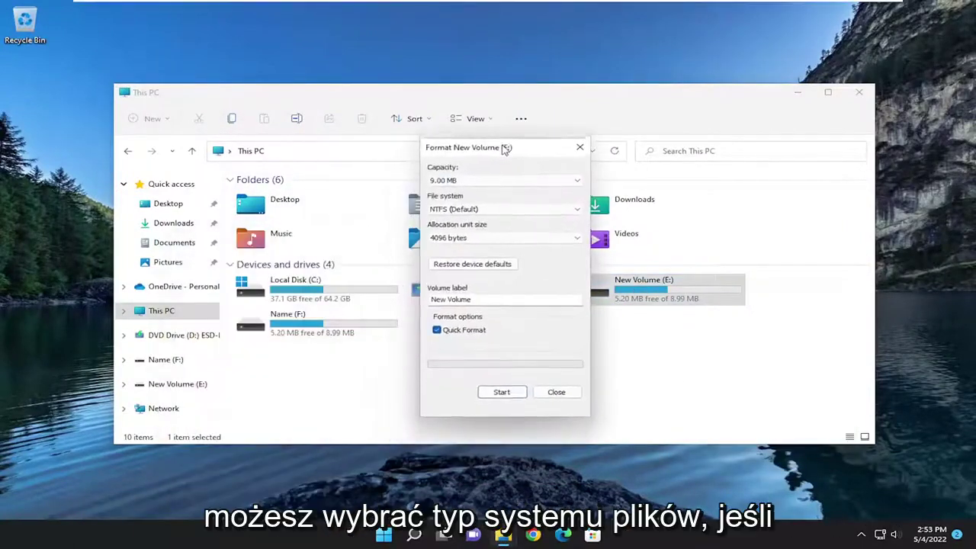
pyautogui.click(458, 206)
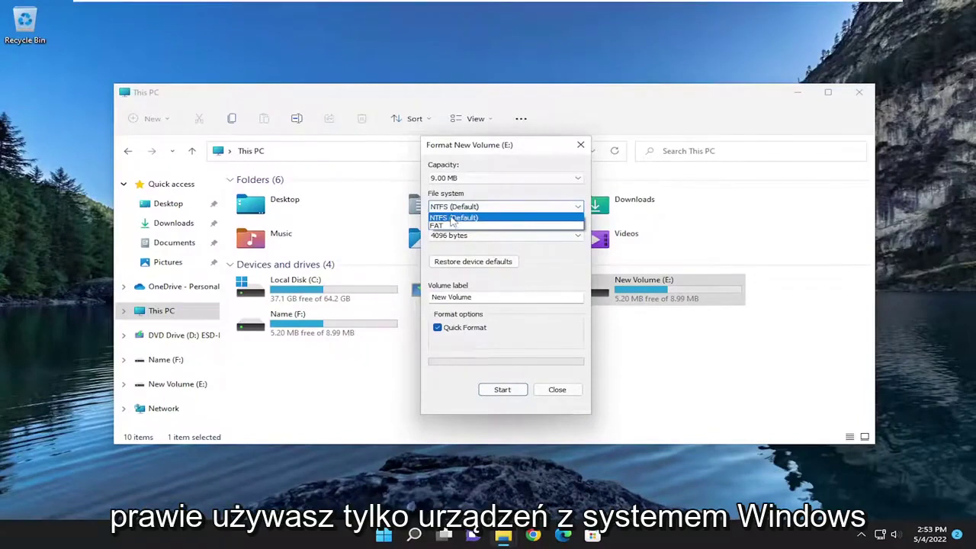
pyautogui.click(452, 218)
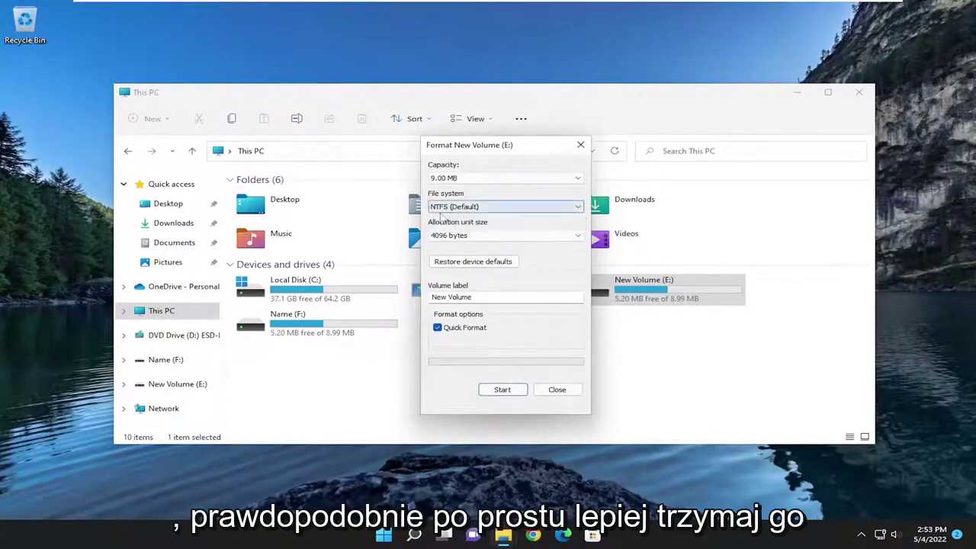
pyautogui.click(458, 207)
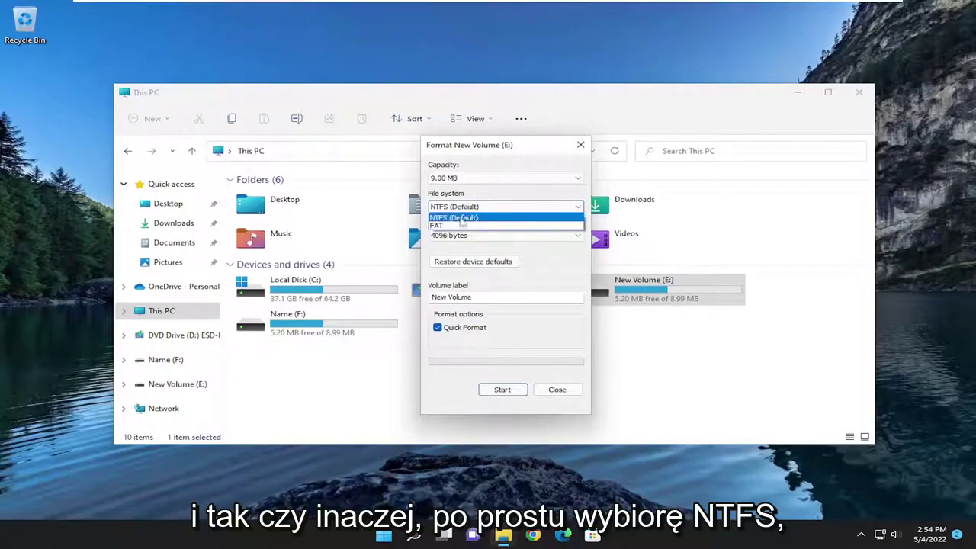
pyautogui.click(461, 219)
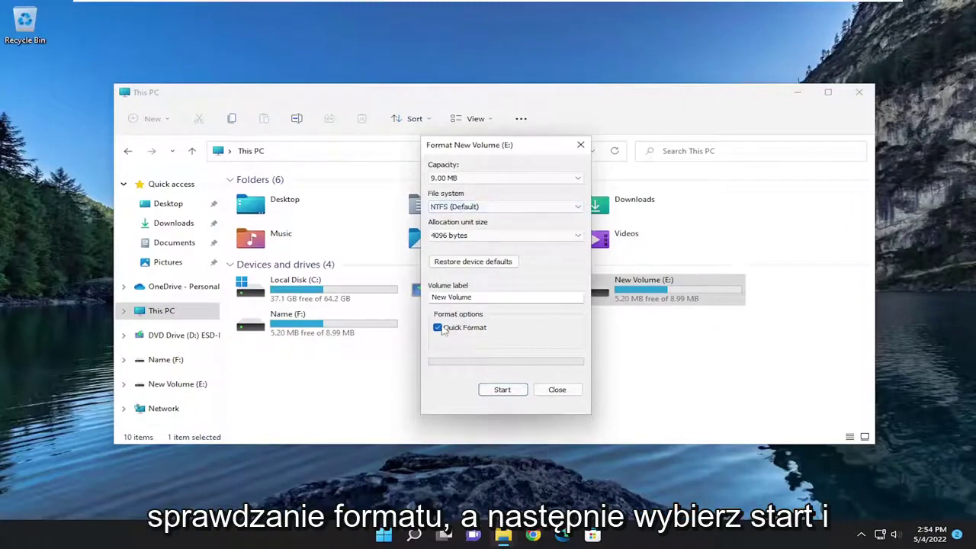
# - Format New Volume (E:), accept the data-erase warning, then close the Format dialog and This PC
pyautogui.click(501, 392)
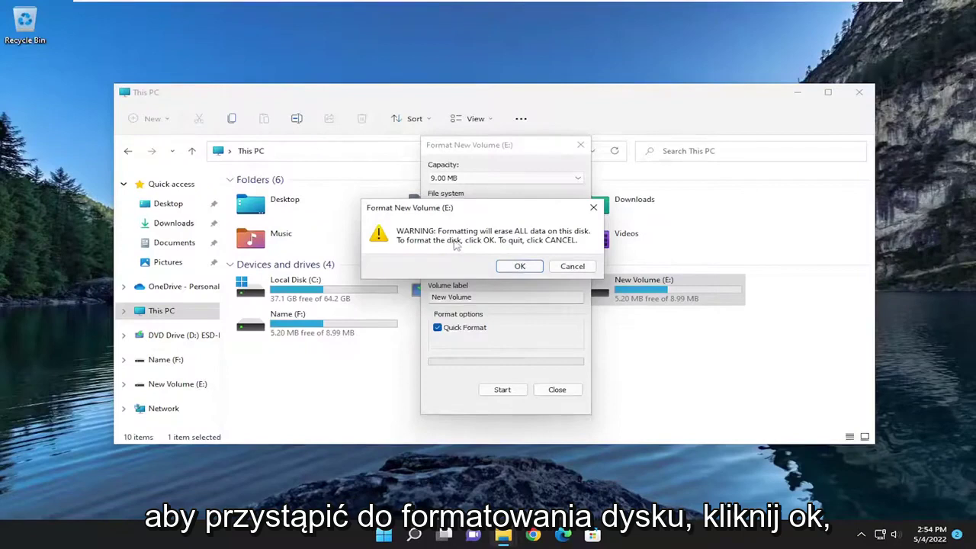
pyautogui.click(515, 266)
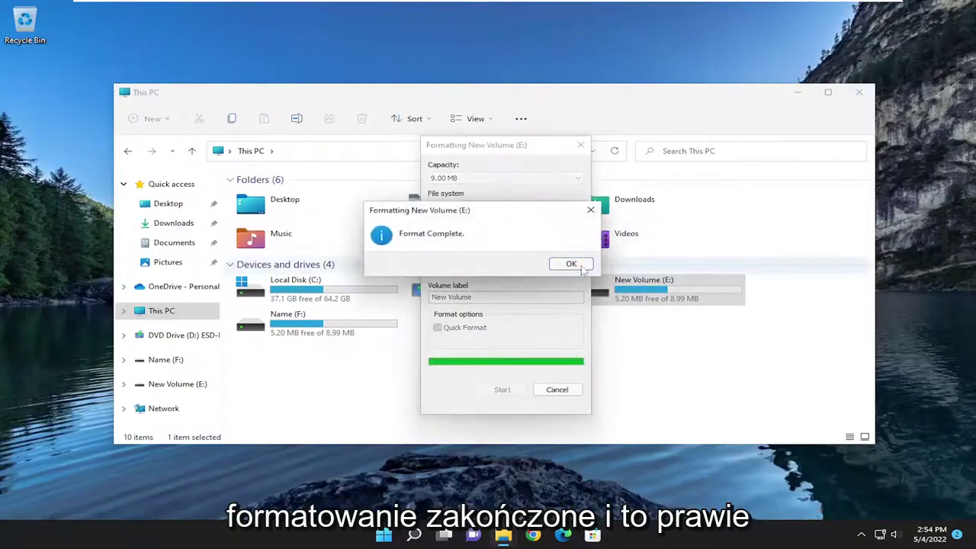
pyautogui.click(572, 263)
pyautogui.click(555, 390)
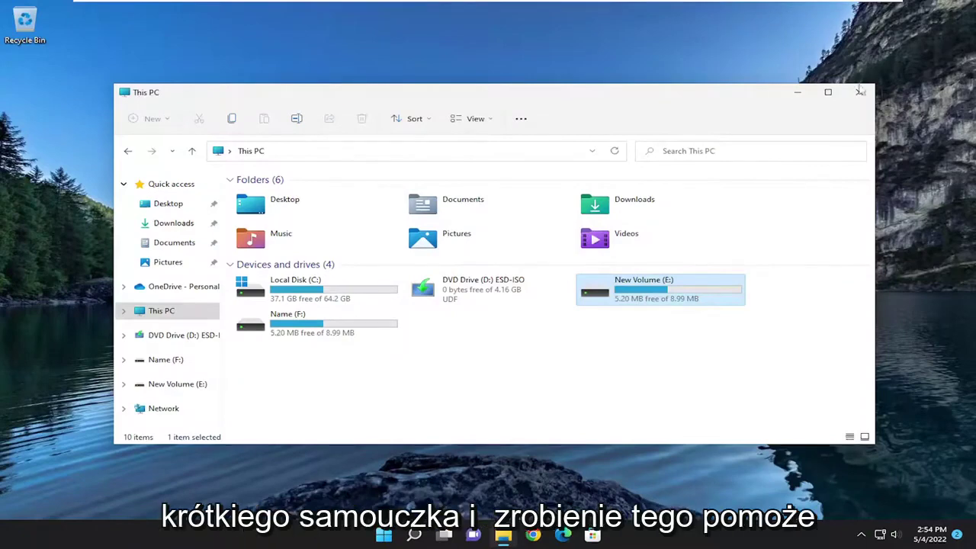
pyautogui.click(860, 92)
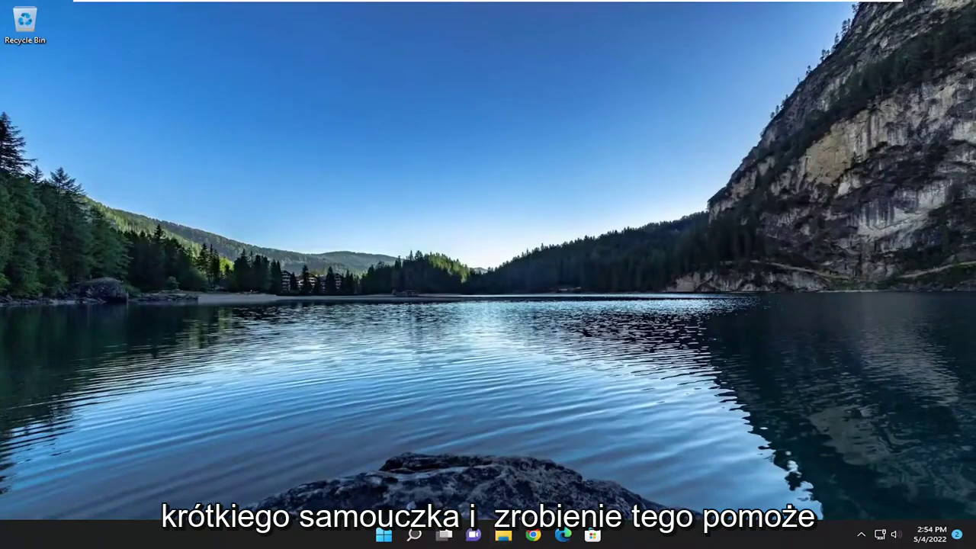